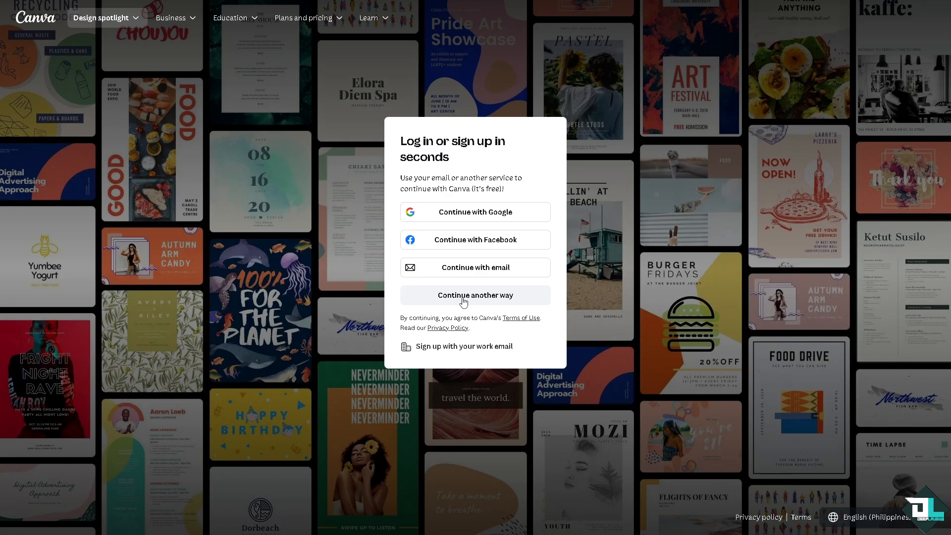
# Step: Choose to continue to Canva with email and expand the Templates section of the home page
pyautogui.click(489, 295)
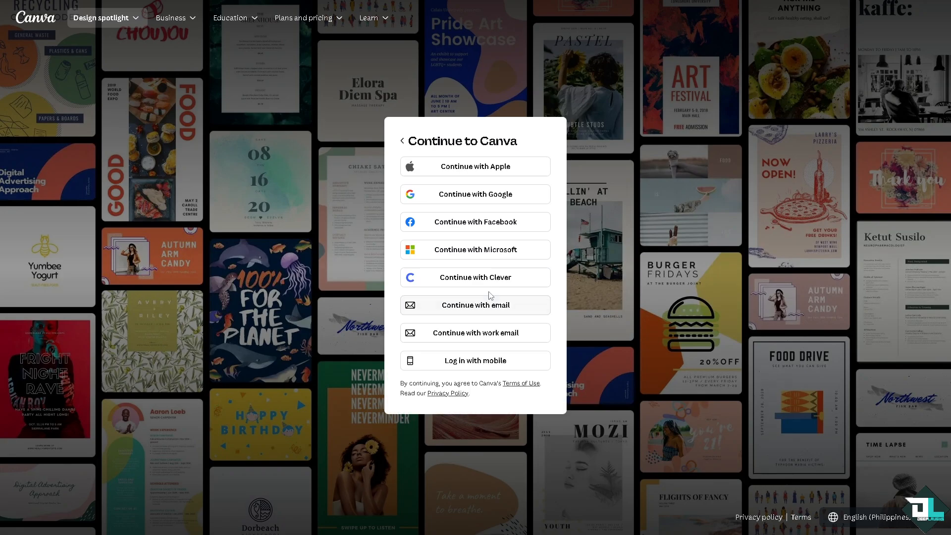
pyautogui.click(488, 305)
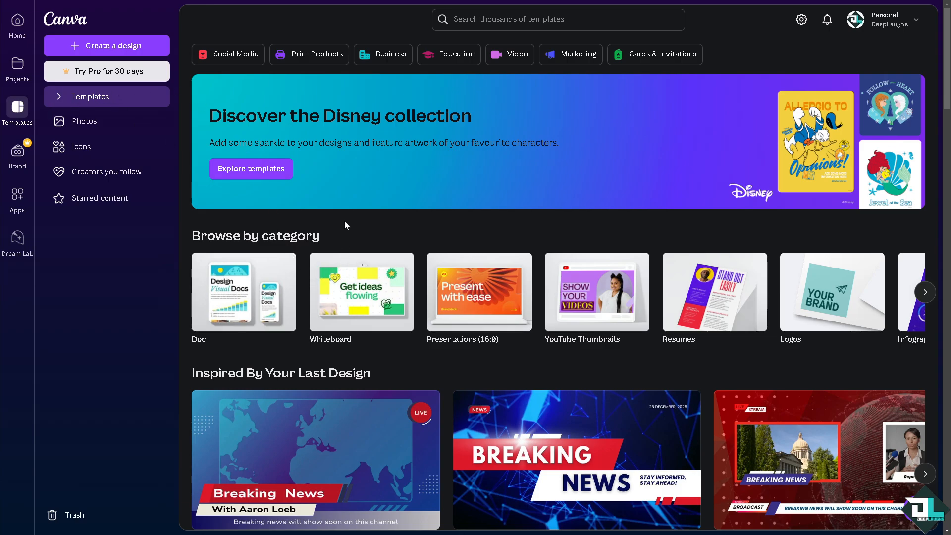
pyautogui.click(60, 98)
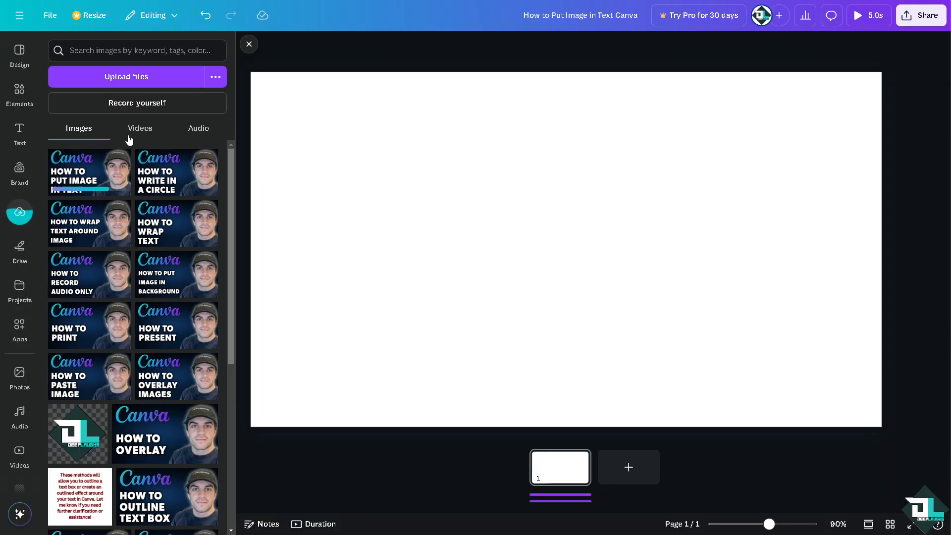
# Step: Place the uploaded "How to put image in text" image, scaled to fill the whole page, and add a blank second page
pyautogui.click(97, 171)
pyautogui.click(249, 47)
pyautogui.moveTo(387, 178); pyautogui.dragTo(267, 111)
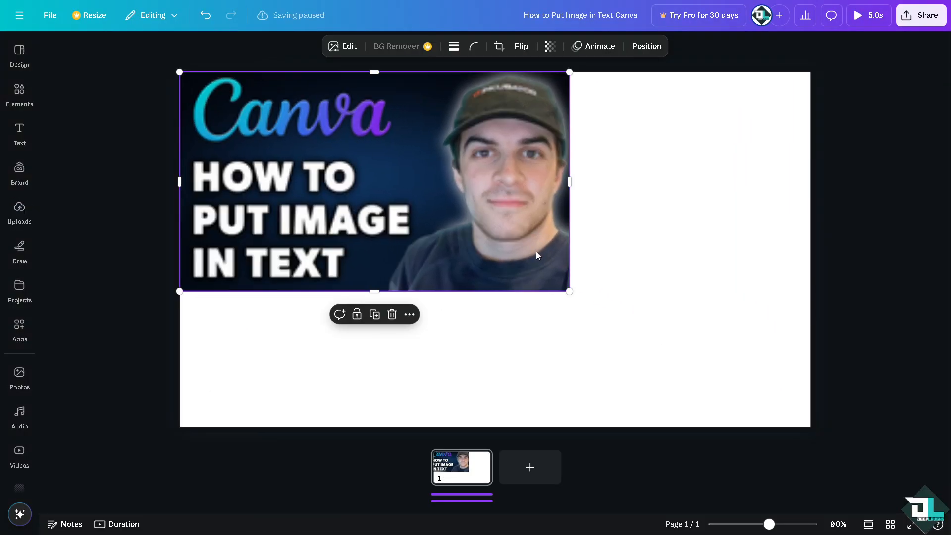
pyautogui.moveTo(569, 293); pyautogui.dragTo(801, 440)
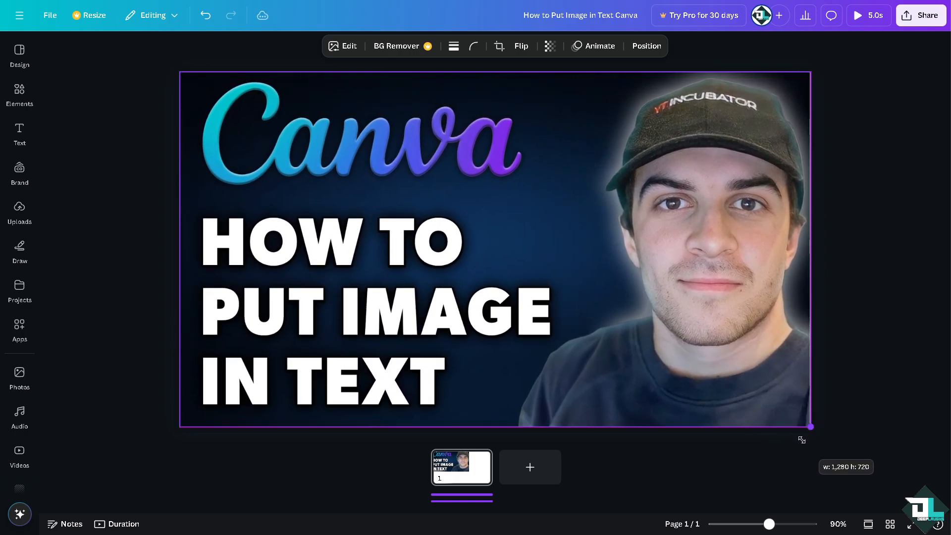
pyautogui.click(510, 466)
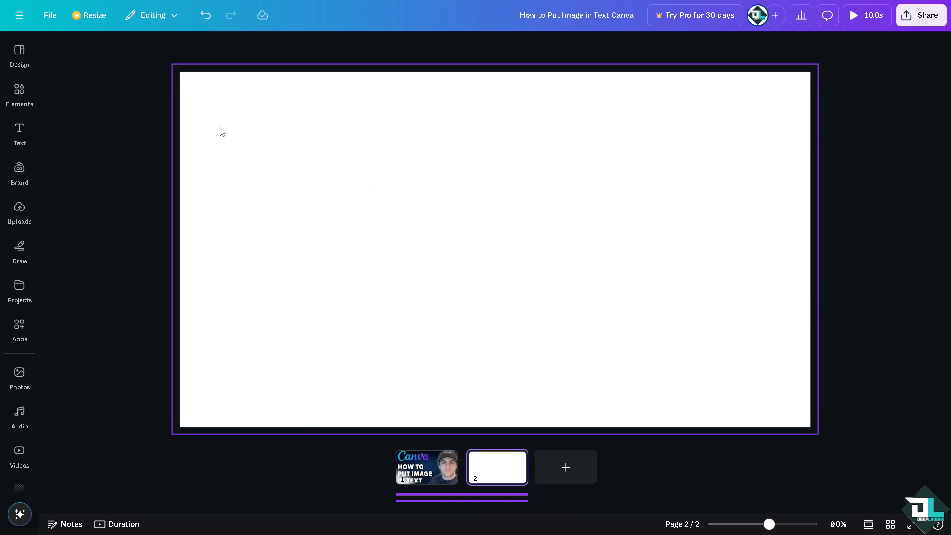
pyautogui.click(20, 374)
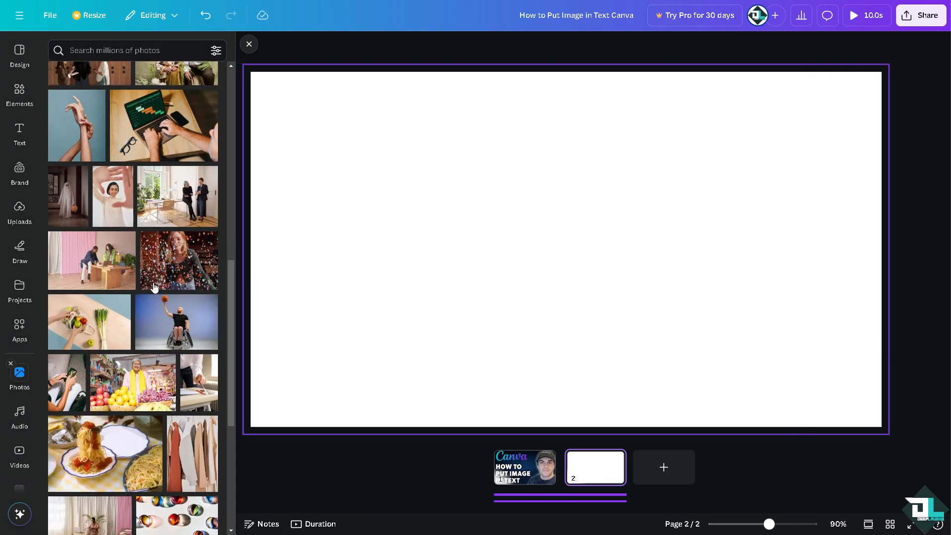
pyautogui.click(175, 258)
pyautogui.moveTo(599, 174); pyautogui.dragTo(588, 208)
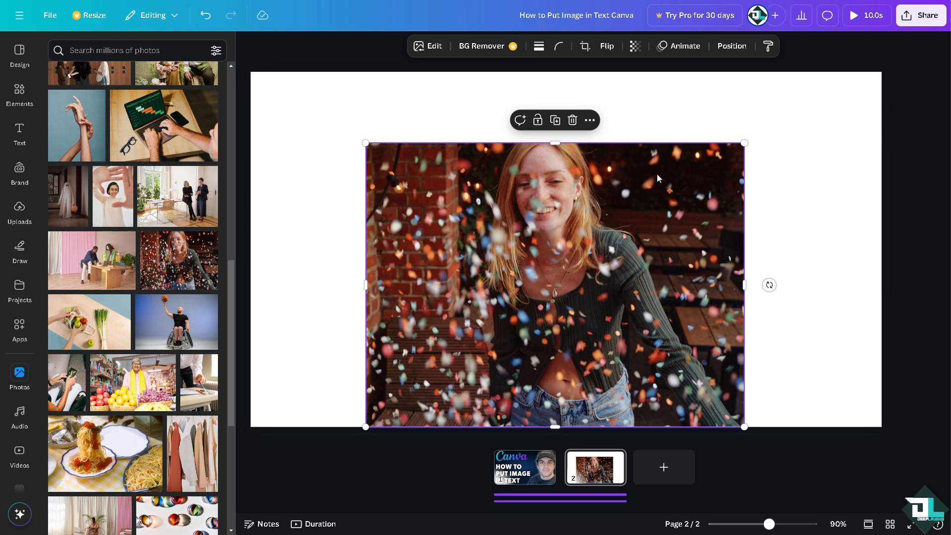
pyautogui.press('Delete')
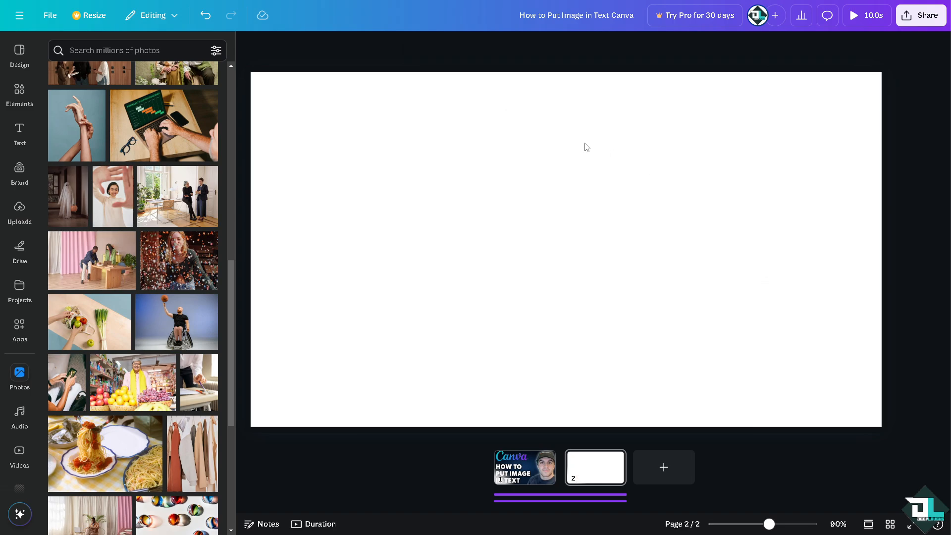
# Step: Insert the green "Soft Shadow" text style on the second page and set its font size to 50
pyautogui.click(22, 134)
pyautogui.click(85, 282)
pyautogui.doubleClick(531, 208)
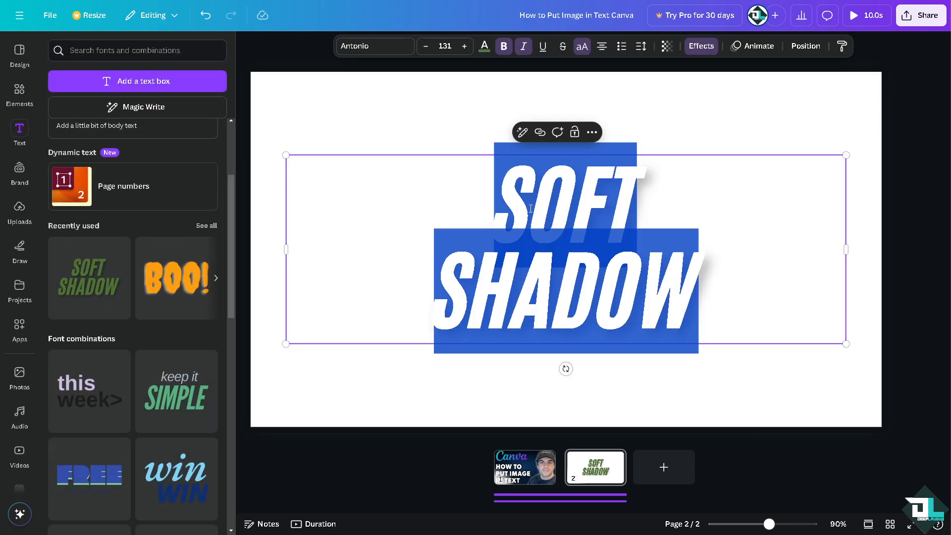
pyautogui.click(448, 45)
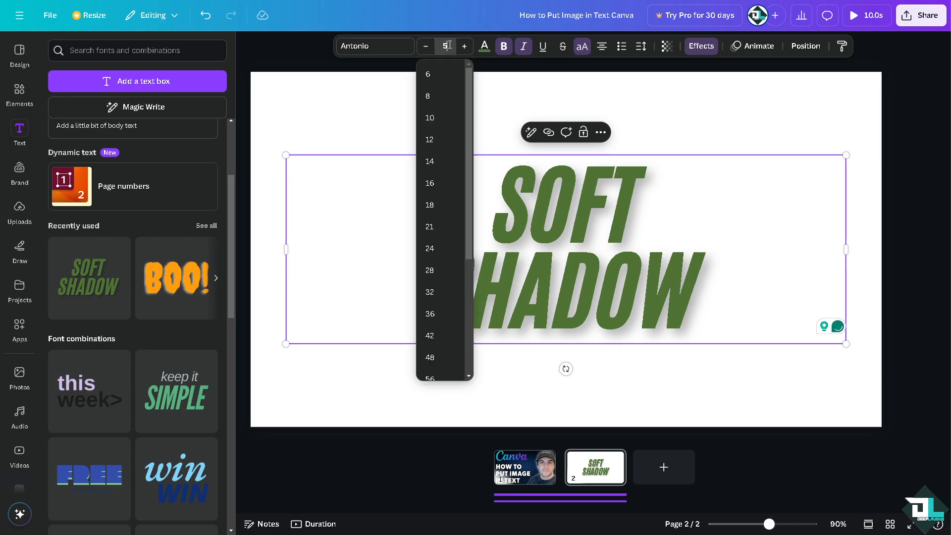
pyautogui.press('Return')
# Step: Replace the Soft Shadow placeholder wording with "How to Put Image in Text Canva"
pyautogui.hotkey('ctrl', 'a')
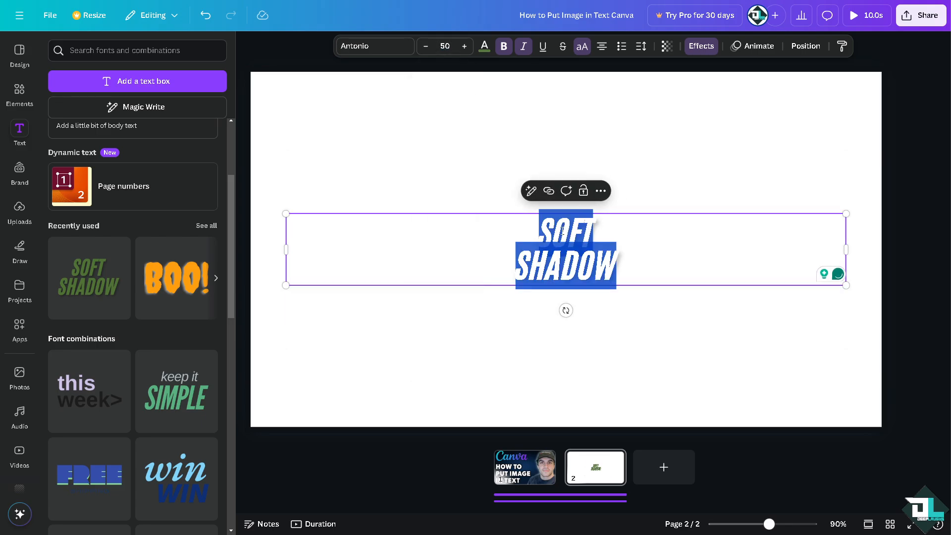
pyautogui.write('HOW TO PUT IMAGE IN TEXT CANVA')
pyautogui.press('Escape')
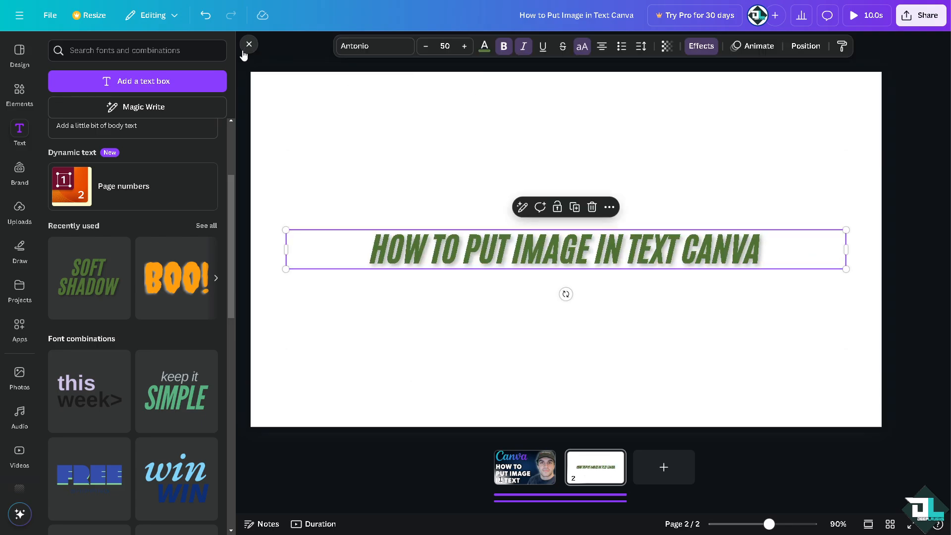
pyautogui.click(248, 46)
# Step: Apply the Outline effect to the heading text and greatly increase the outline thickness
pyautogui.click(604, 47)
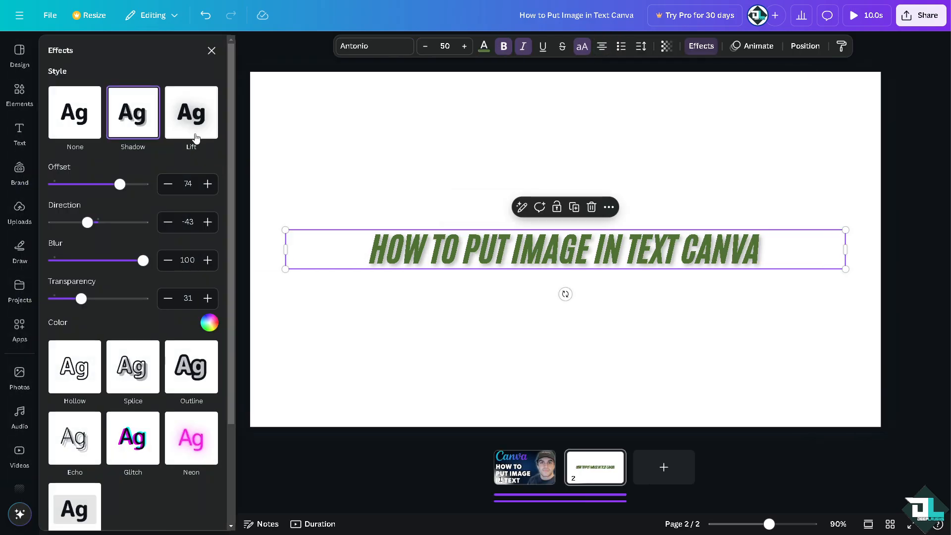
pyautogui.click(197, 138)
pyautogui.click(194, 237)
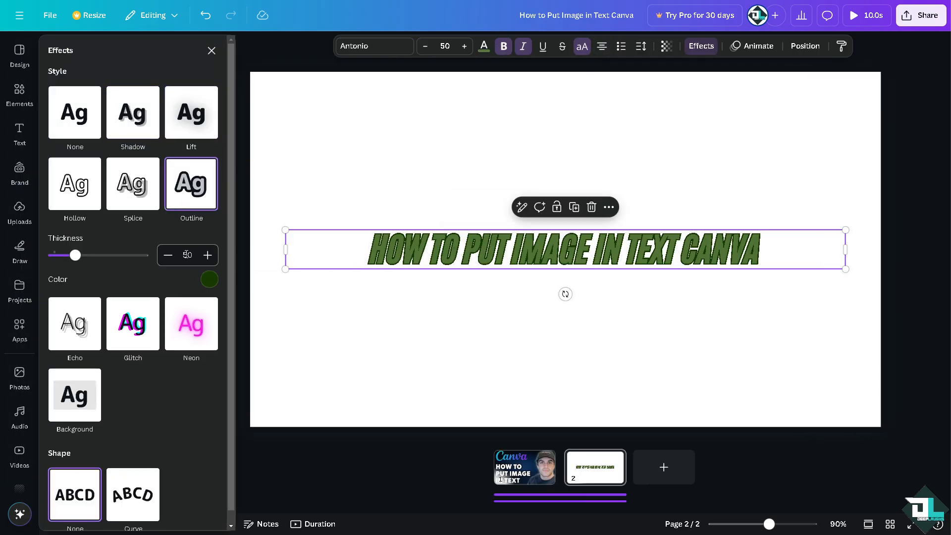
pyautogui.moveTo(75, 255); pyautogui.dragTo(139, 257)
# Step: Colour the heading text yellow and move it up near the top edge of the page
pyautogui.click(483, 45)
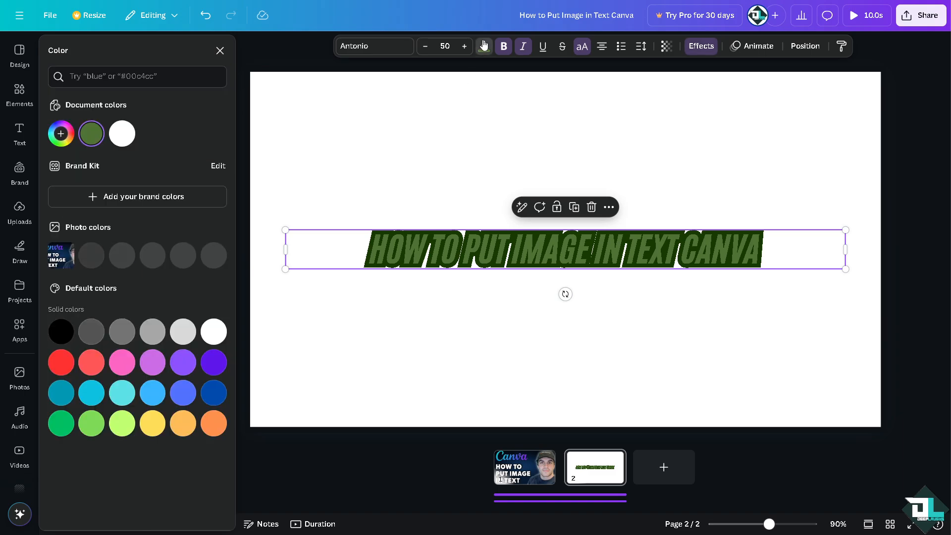
pyautogui.click(153, 423)
pyautogui.click(459, 384)
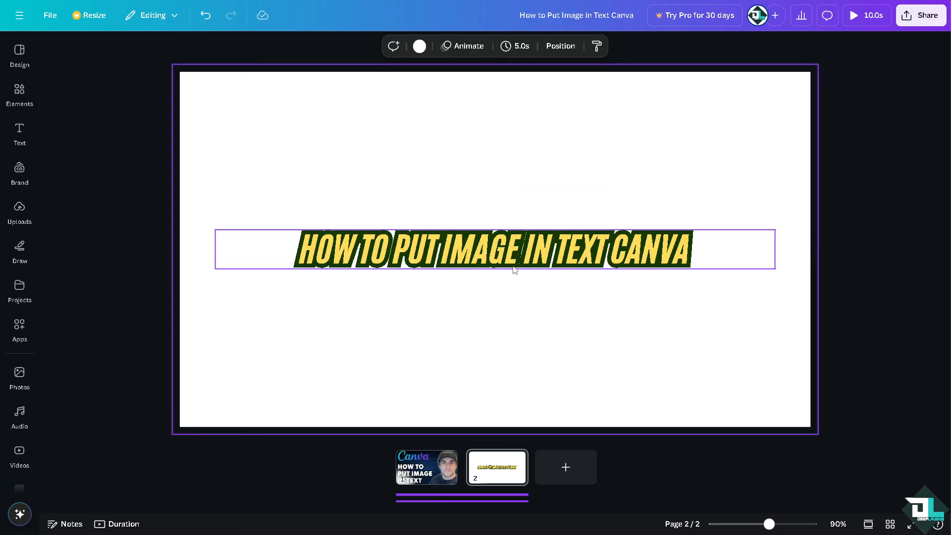
pyautogui.moveTo(594, 247); pyautogui.dragTo(604, 146)
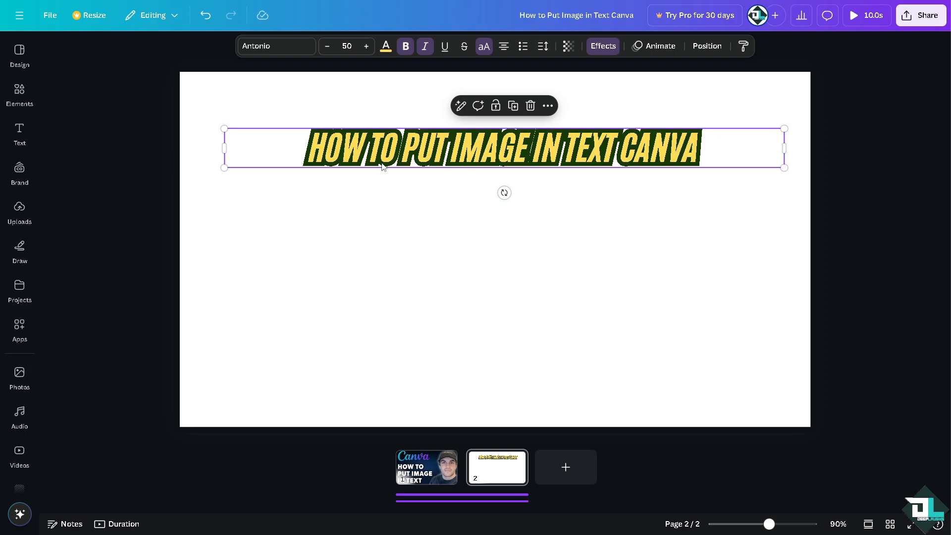
# Step: Insert the confetti photo of the woman, enlarge it to nearly the page height, and move the heading across the photo's lower edge
pyautogui.click(20, 208)
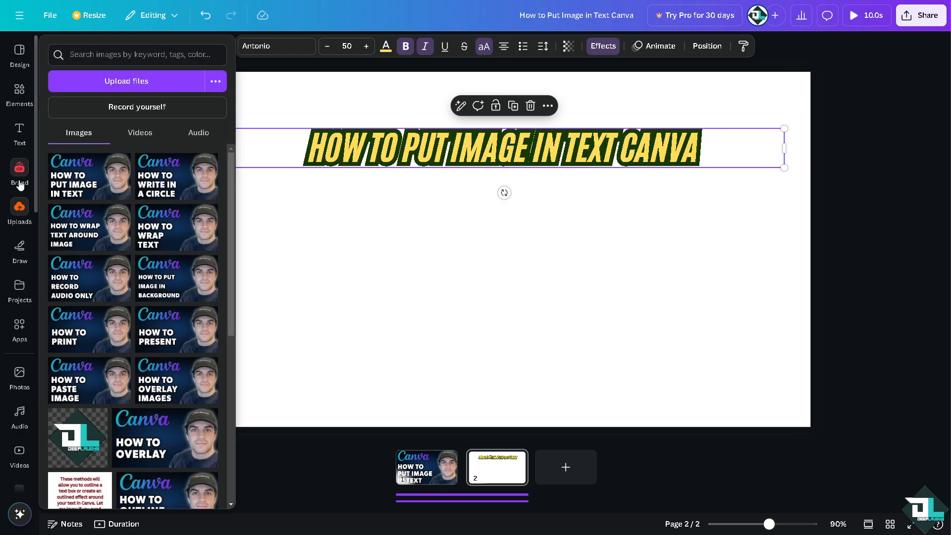
pyautogui.click(13, 382)
pyautogui.click(185, 258)
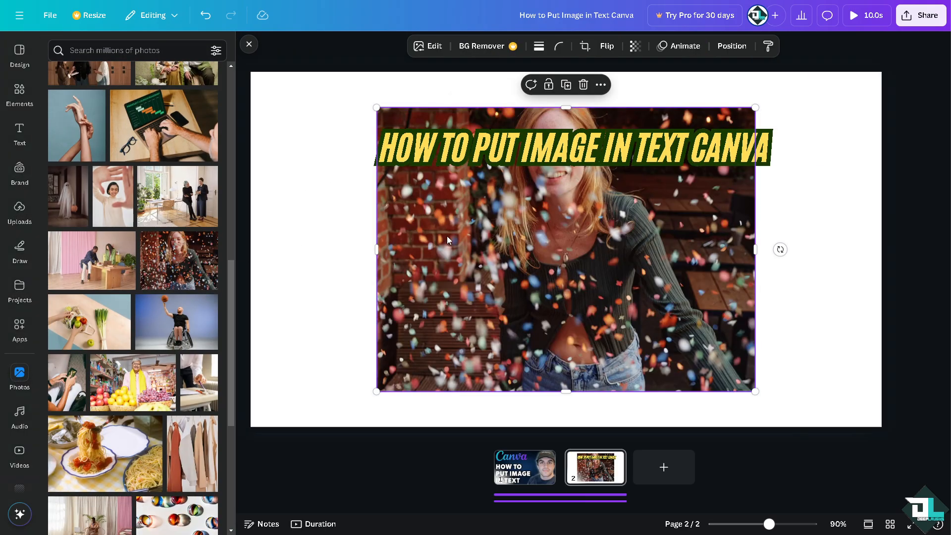
pyautogui.moveTo(677, 239); pyautogui.dragTo(685, 254)
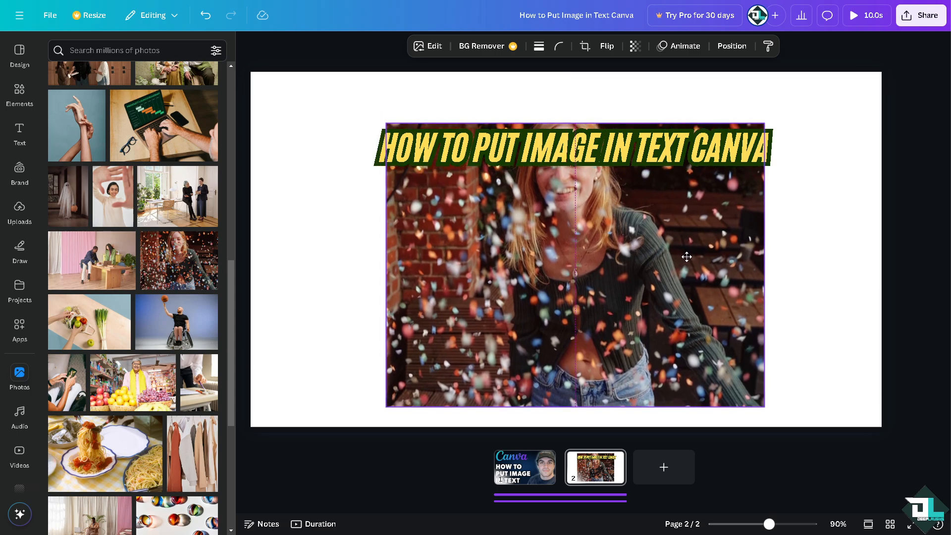
pyautogui.moveTo(738, 201); pyautogui.dragTo(713, 167)
pyautogui.moveTo(742, 375); pyautogui.dragTo(790, 412)
pyautogui.moveTo(644, 172); pyautogui.dragTo(610, 391)
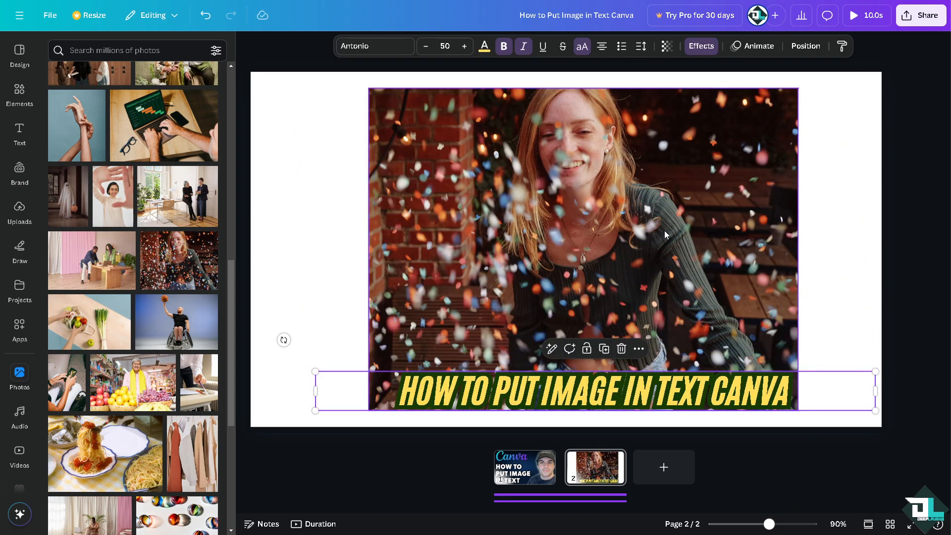
pyautogui.click(835, 181)
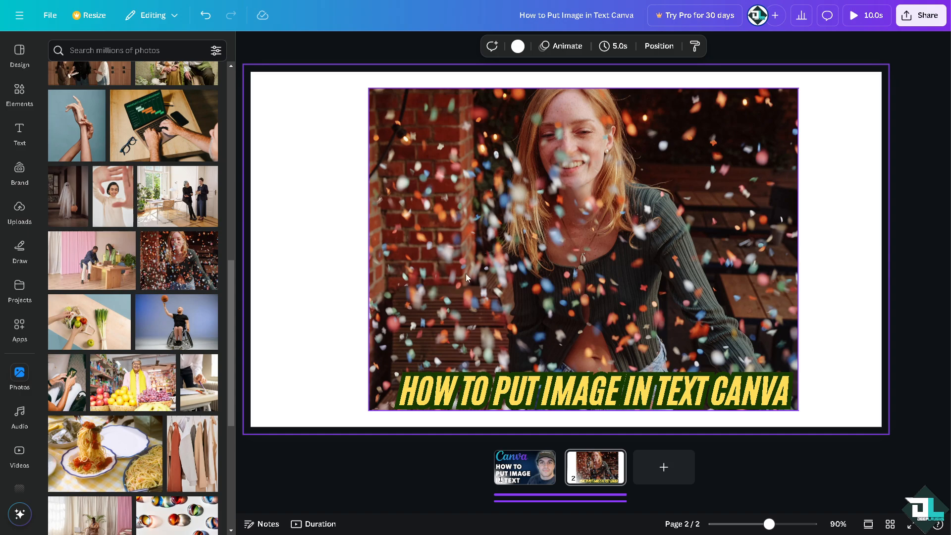
# Step: Apply the green-and-gold glitter background to the second page, keeping the photo and heading on it
pyautogui.scroll(-1, 19, 446)
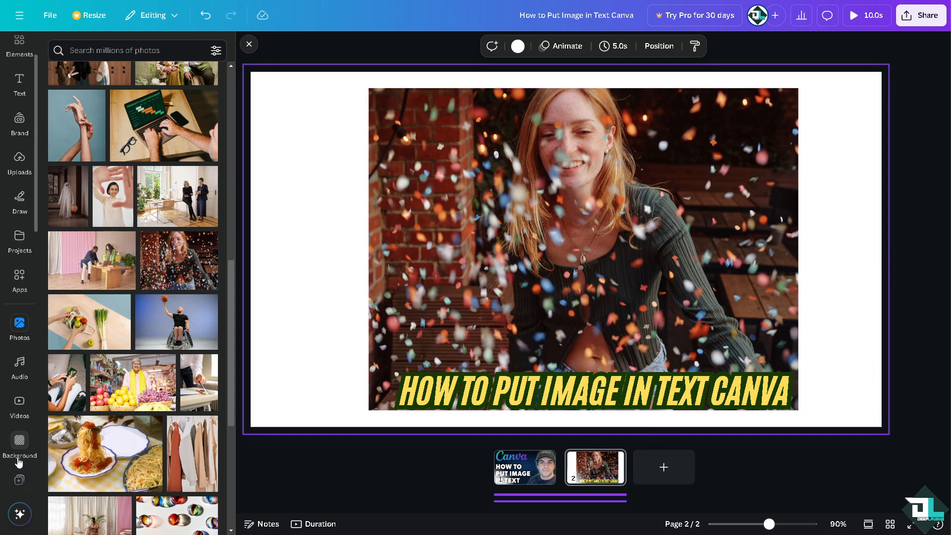
pyautogui.click(19, 444)
pyautogui.press('Delete')
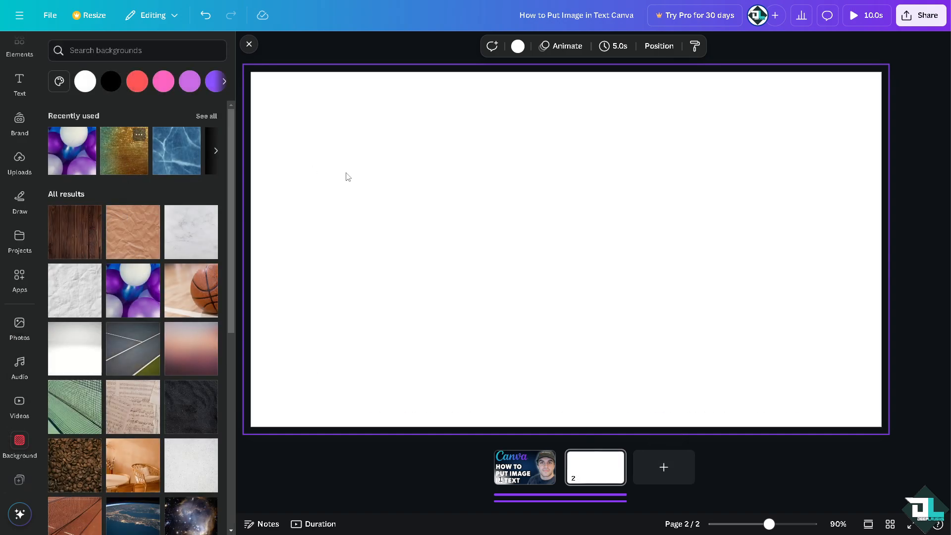
pyautogui.hotkey('ctrl', 'z')
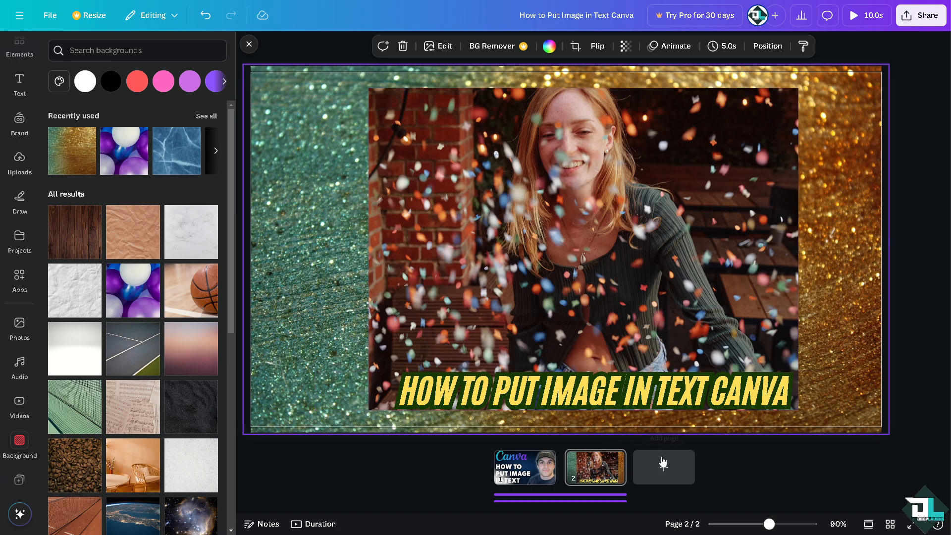
# Step: Add a blank third page and search the elements for "Frame", listing all results in the Frames category
pyautogui.click(649, 469)
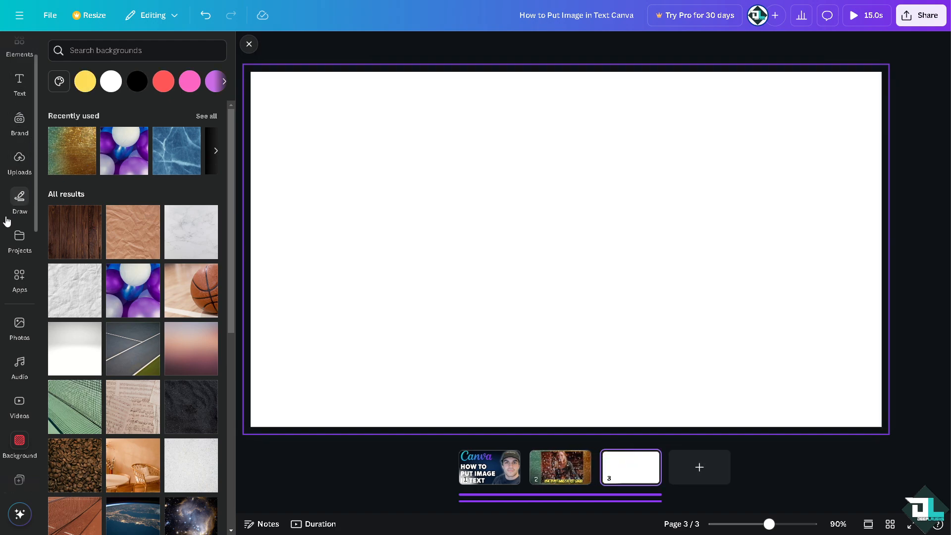
pyautogui.scroll(2, 18, 158)
pyautogui.click(19, 94)
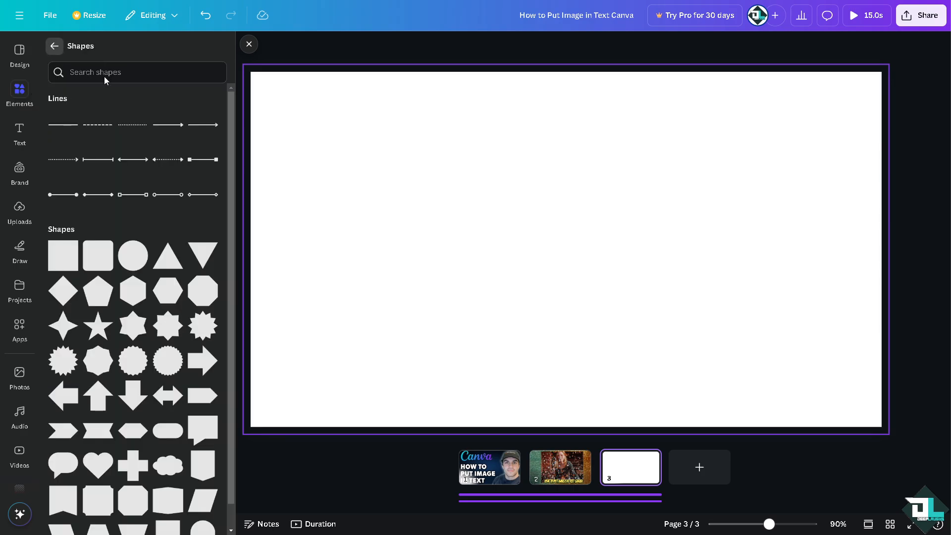
pyautogui.click(102, 81)
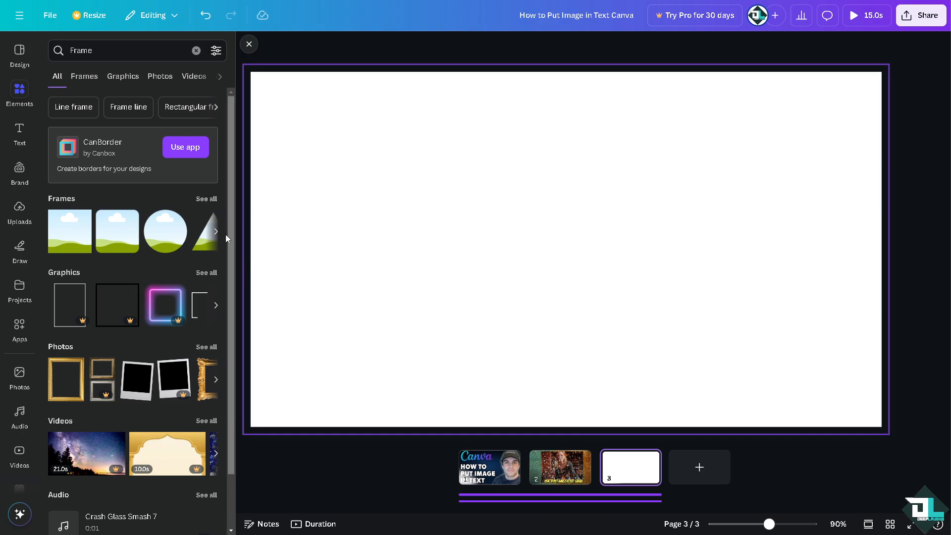
pyautogui.scroll(-1, 218, 208)
pyautogui.click(207, 150)
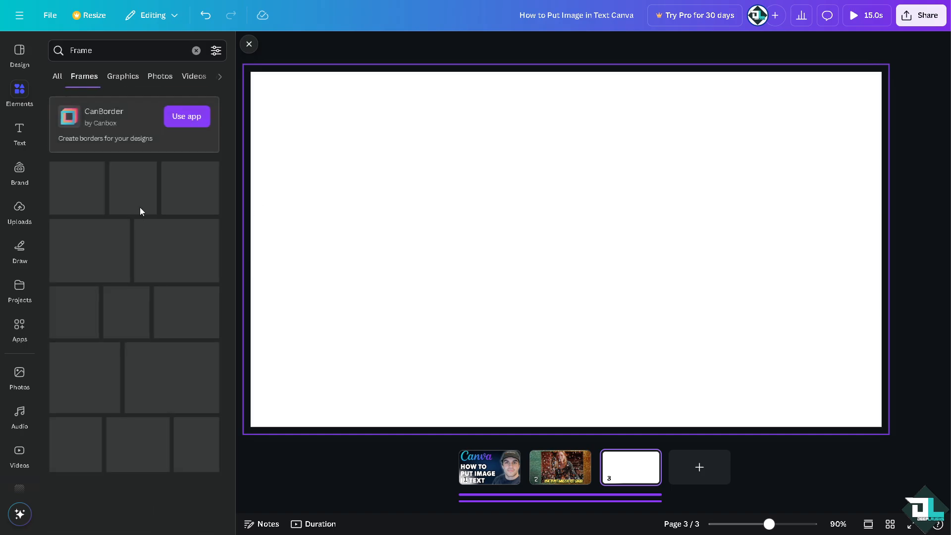
# Step: Insert the letter-shaped frames T, E, X and T on the third page
pyautogui.scroll(-5, 135, 302)
pyautogui.scroll(-5, 137, 306)
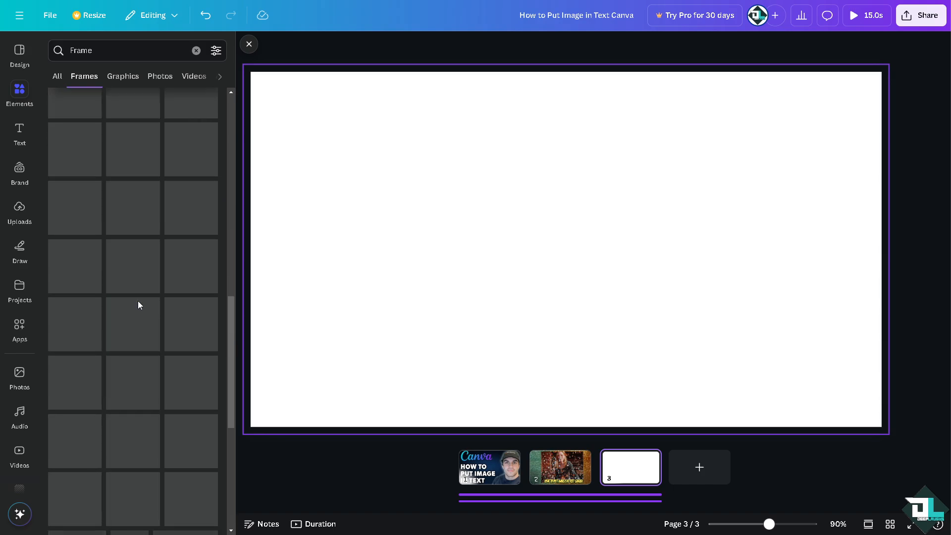
pyautogui.scroll(-4, 139, 307)
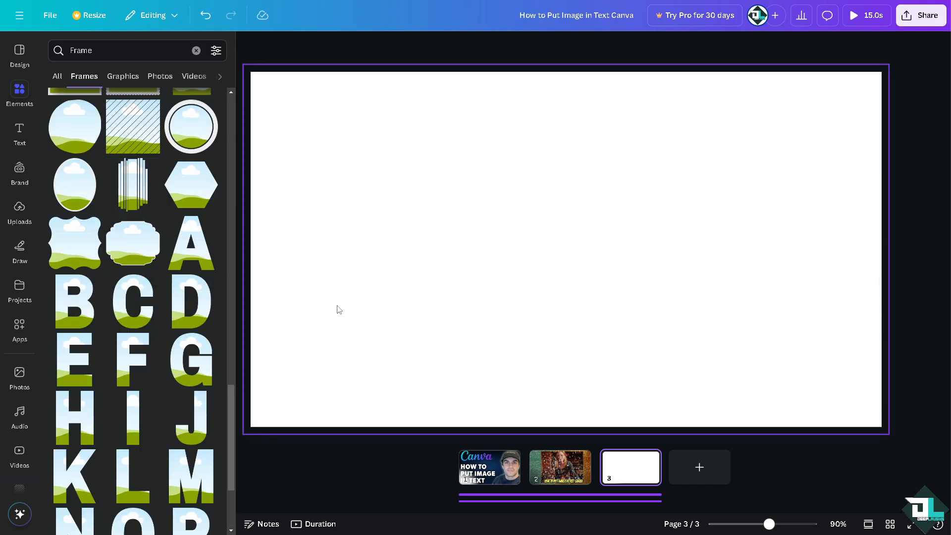
pyautogui.scroll(-3, 126, 415)
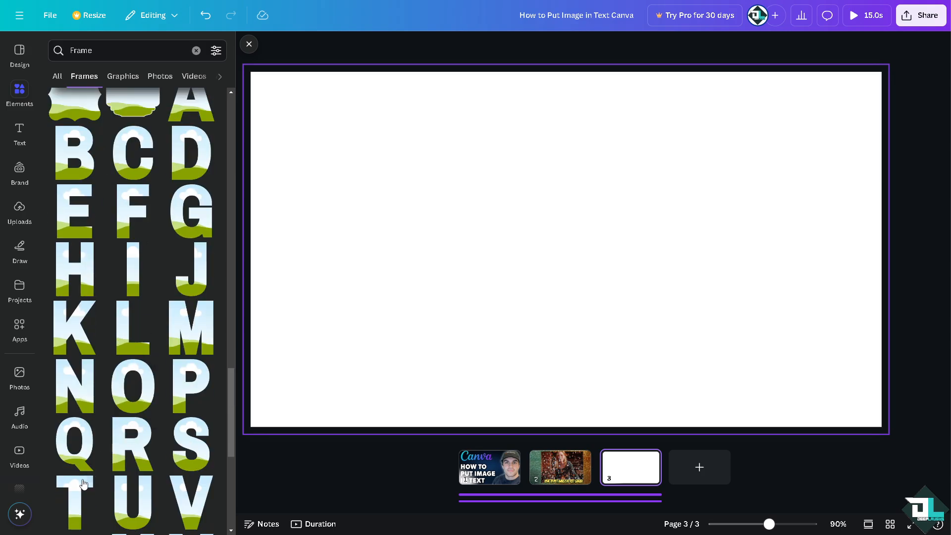
pyautogui.click(128, 262)
pyautogui.click(77, 213)
pyautogui.scroll(-2, 170, 512)
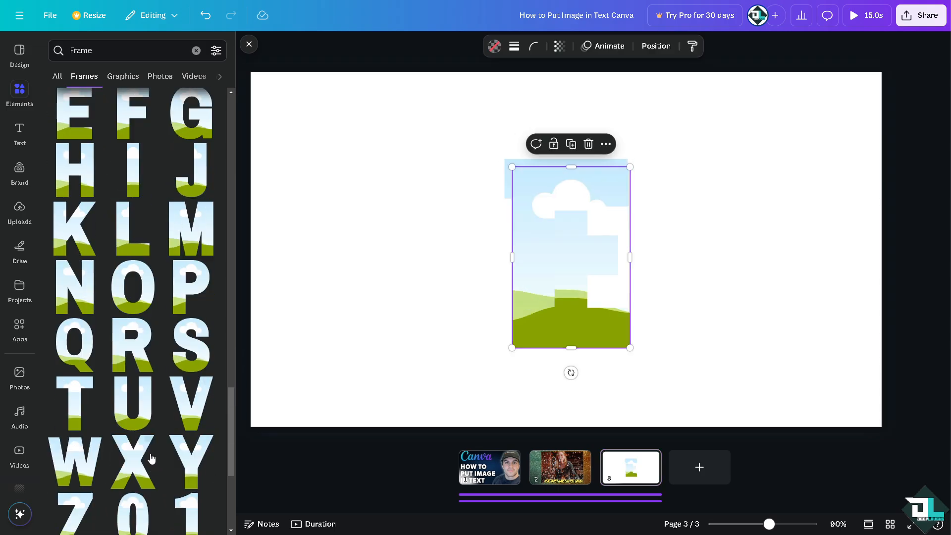
pyautogui.click(131, 448)
pyautogui.click(91, 395)
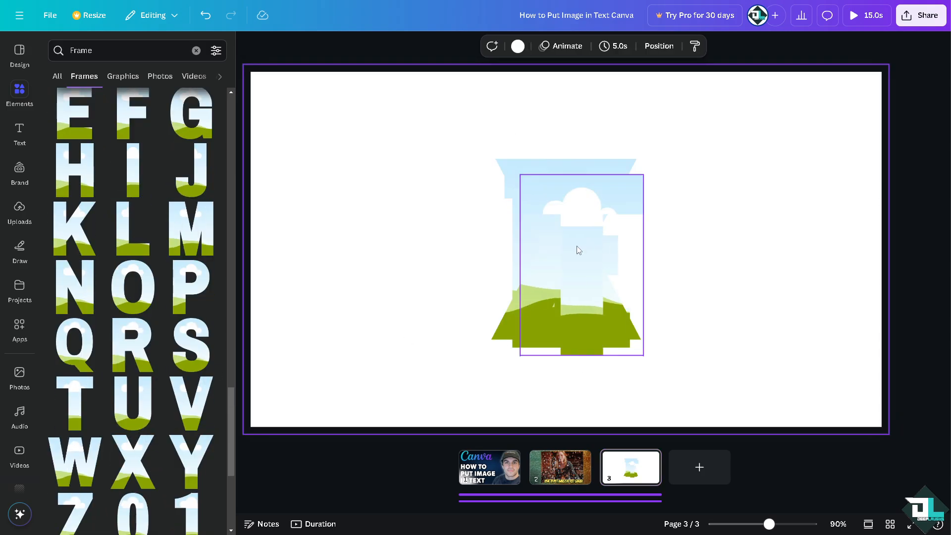
# Step: Separate the overlapping letter frames on the third page and place one T at the start of the row
pyautogui.moveTo(578, 251); pyautogui.dragTo(706, 250)
pyautogui.moveTo(566, 225); pyautogui.dragTo(417, 226)
pyautogui.moveTo(566, 251); pyautogui.dragTo(697, 256)
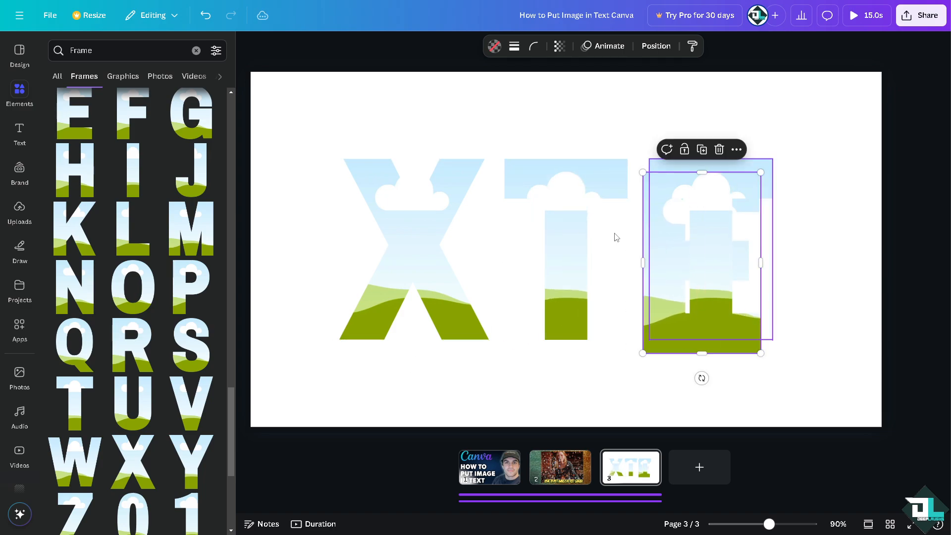
pyautogui.moveTo(415, 228); pyautogui.dragTo(684, 274)
pyautogui.moveTo(607, 197); pyautogui.dragTo(396, 186)
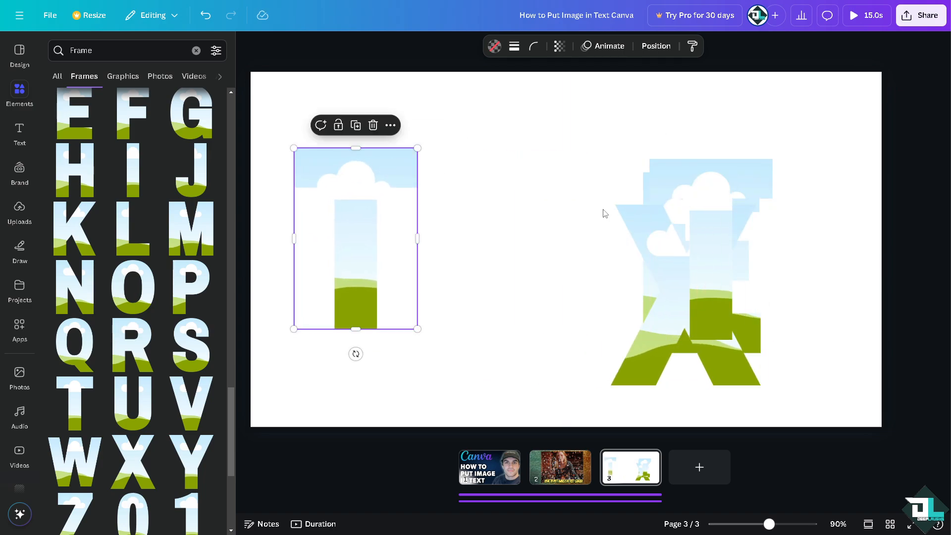
# Step: Line up the E, X and second T frames after the first T so the row spells TEXT
pyautogui.moveTo(706, 254); pyautogui.dragTo(781, 265)
pyautogui.moveTo(681, 263); pyautogui.dragTo(789, 283)
pyautogui.moveTo(685, 222); pyautogui.dragTo(491, 200)
pyautogui.moveTo(782, 172); pyautogui.dragTo(658, 158)
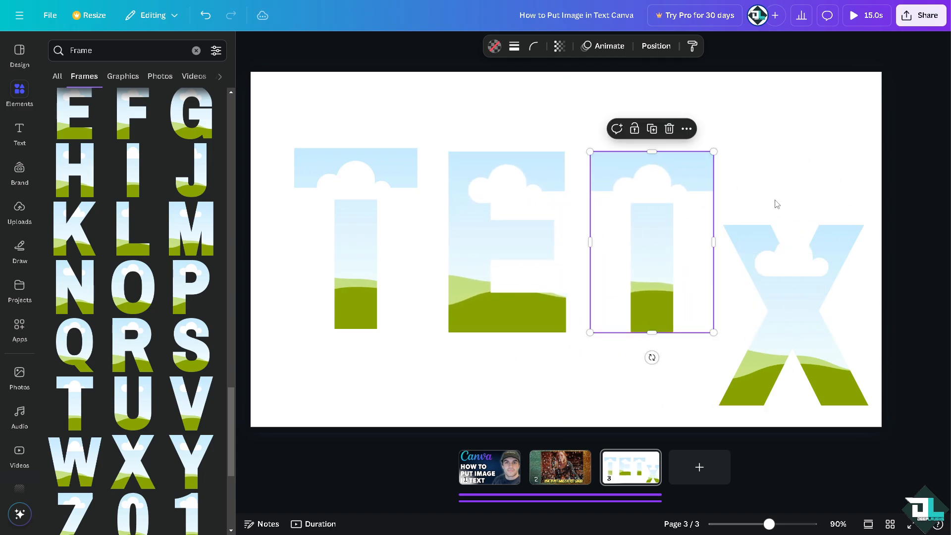
pyautogui.moveTo(673, 307); pyautogui.dragTo(794, 308)
pyautogui.moveTo(833, 382); pyautogui.dragTo(696, 308)
pyautogui.moveTo(837, 203); pyautogui.dragTo(840, 182)
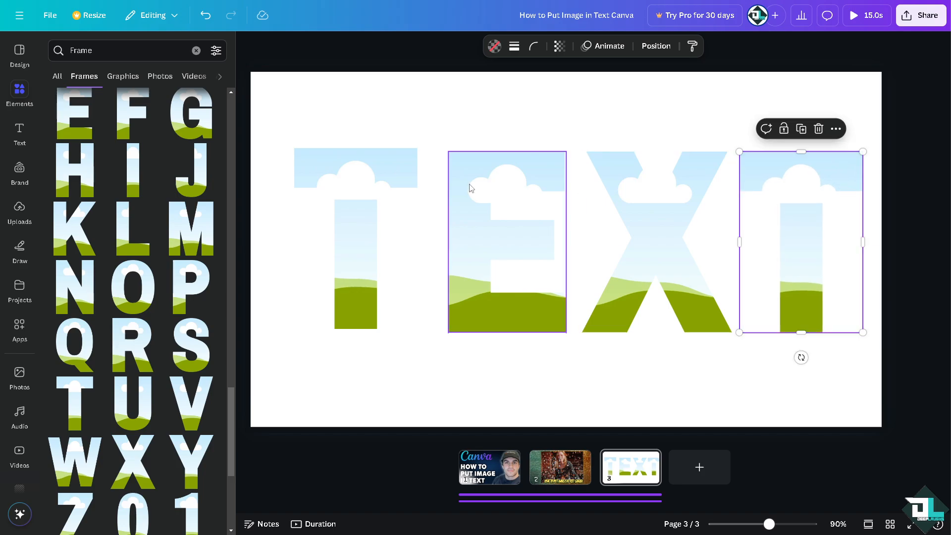
pyautogui.click(327, 144)
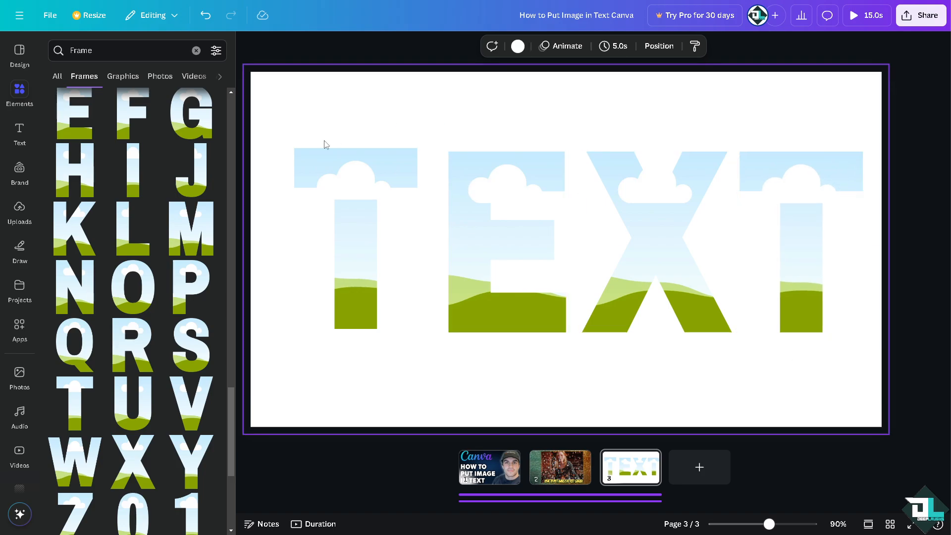
# Step: Apply the night-time Earth-from-space photo as the background of the third page
pyautogui.scroll(-1, 20, 445)
pyautogui.click(19, 442)
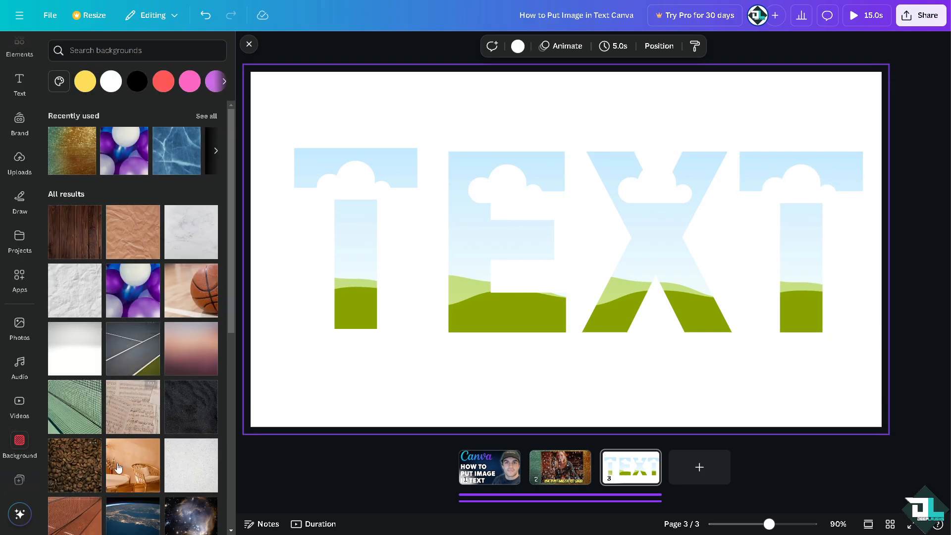
pyautogui.scroll(-2, 177, 425)
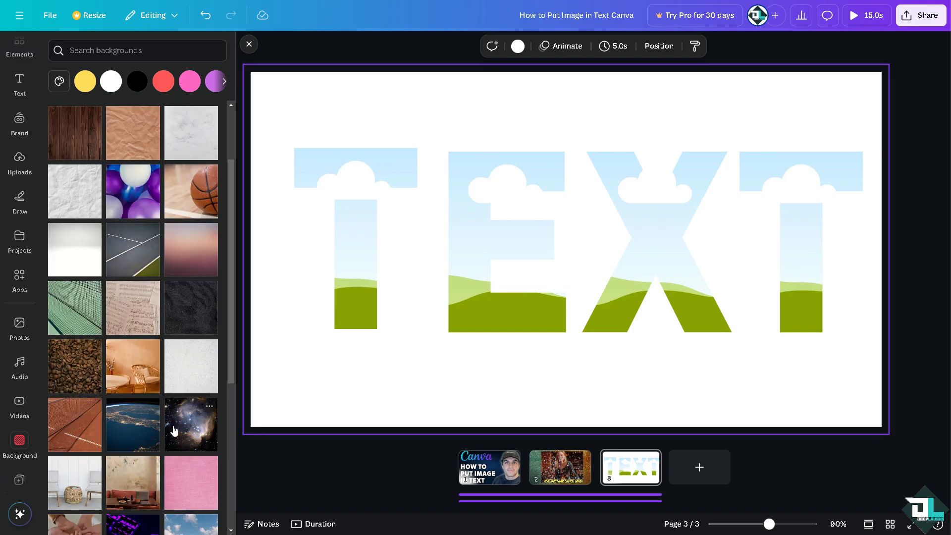
pyautogui.click(127, 431)
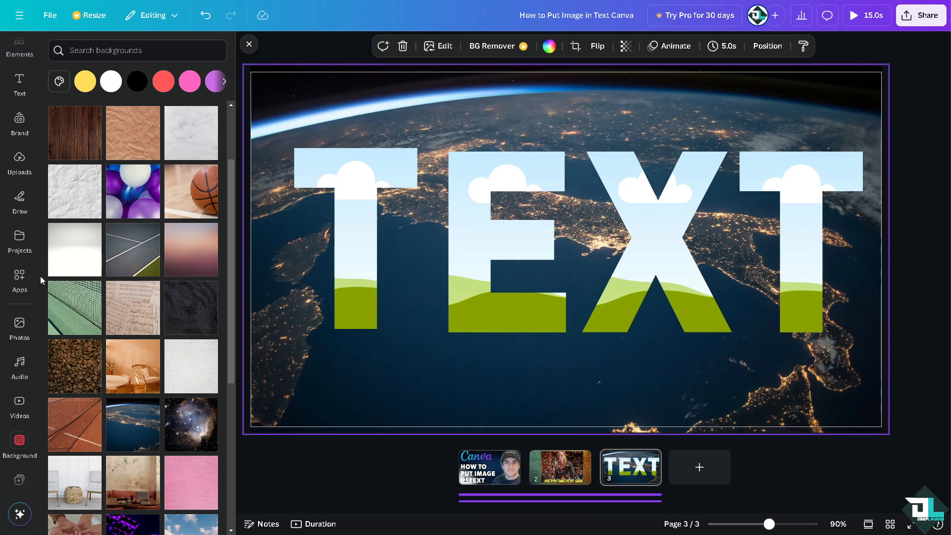
# Step: Fill the T, E, X and T frames with the ghost, confetti woman, fruit seller and kitchen photos respectively
pyautogui.click(19, 336)
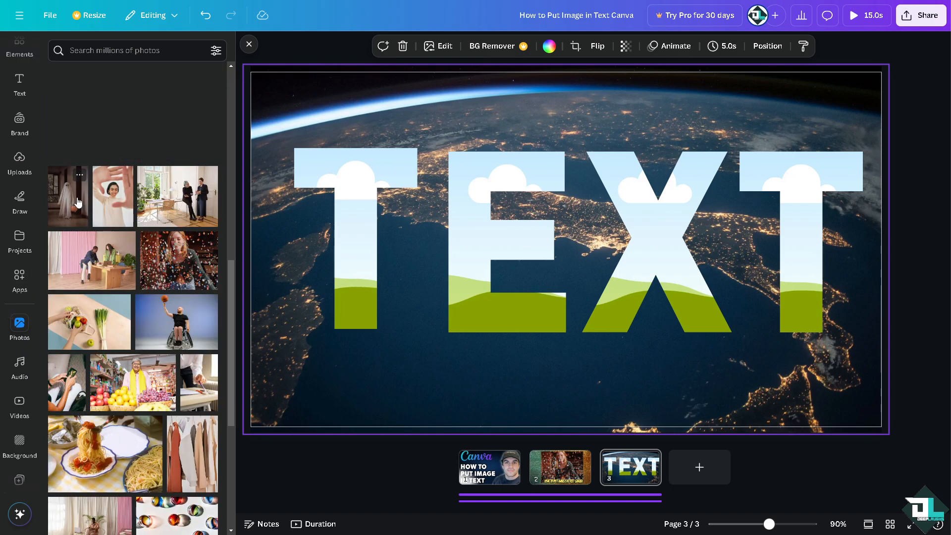
pyautogui.moveTo(86, 208); pyautogui.dragTo(344, 179)
pyautogui.moveTo(173, 277); pyautogui.dragTo(500, 238)
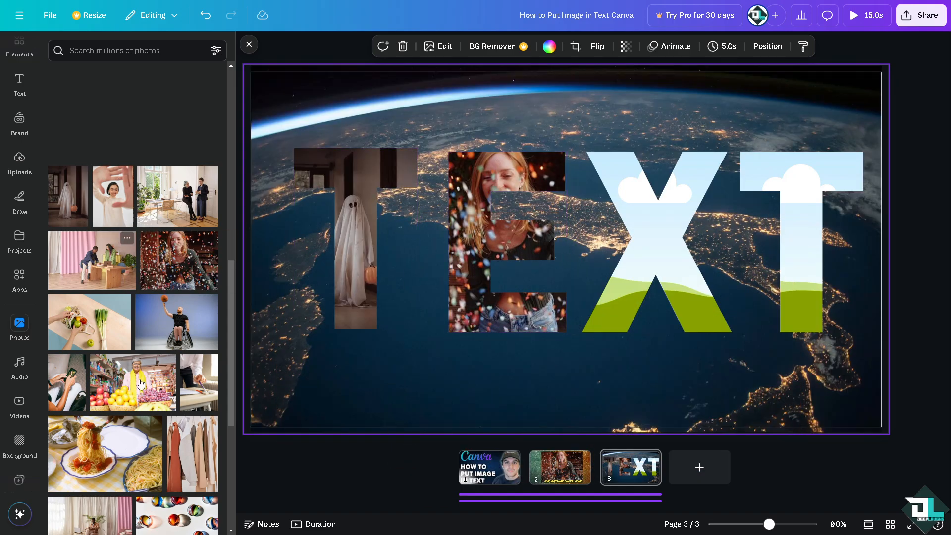
pyautogui.moveTo(133, 382); pyautogui.dragTo(652, 214)
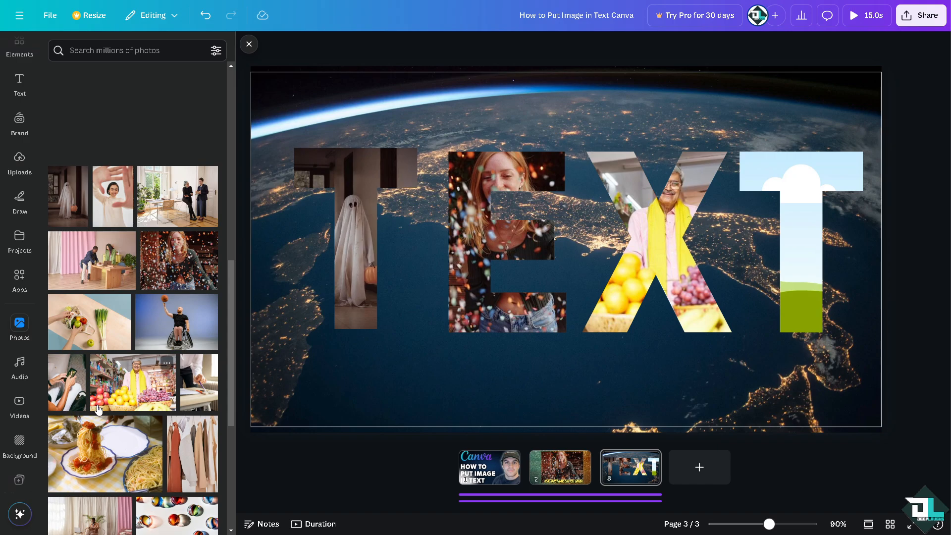
pyautogui.scroll(-3, 125, 415)
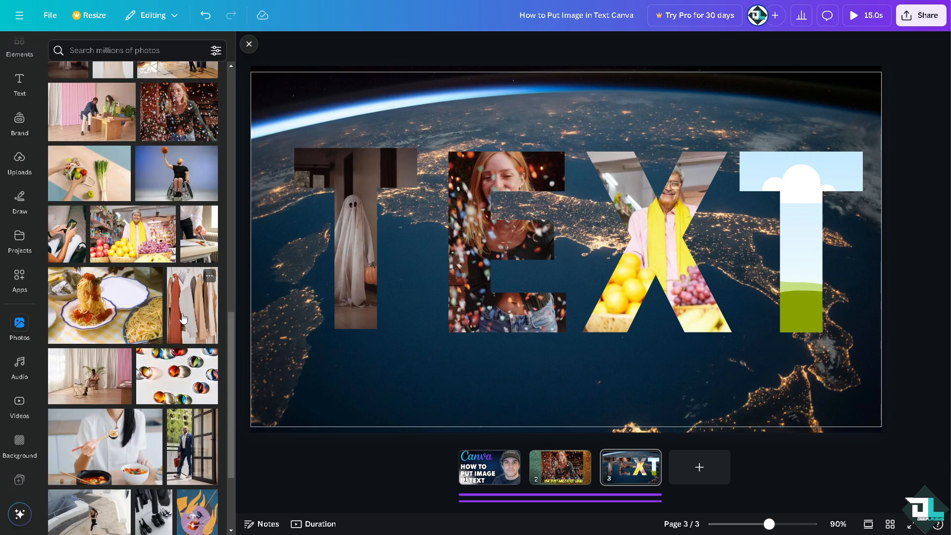
pyautogui.scroll(-2, 156, 365)
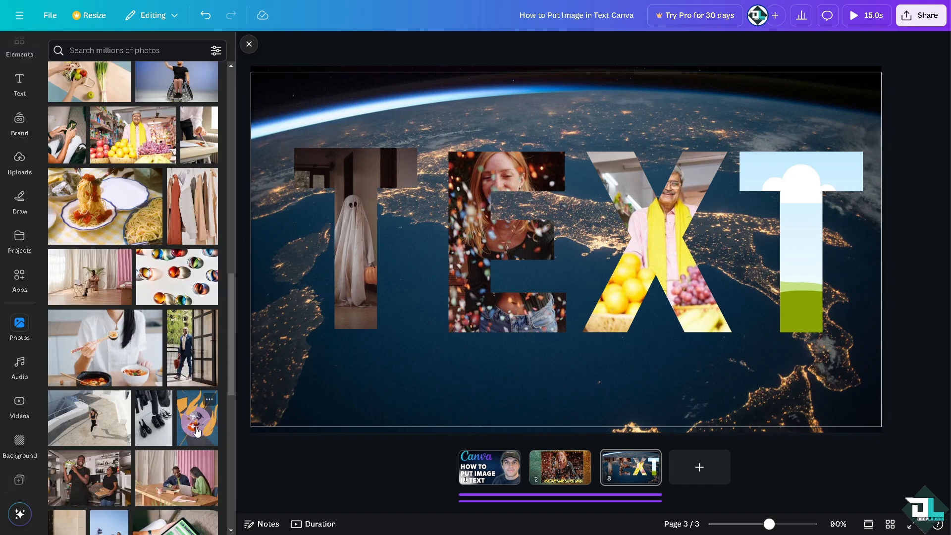
pyautogui.moveTo(122, 458); pyautogui.dragTo(742, 169)
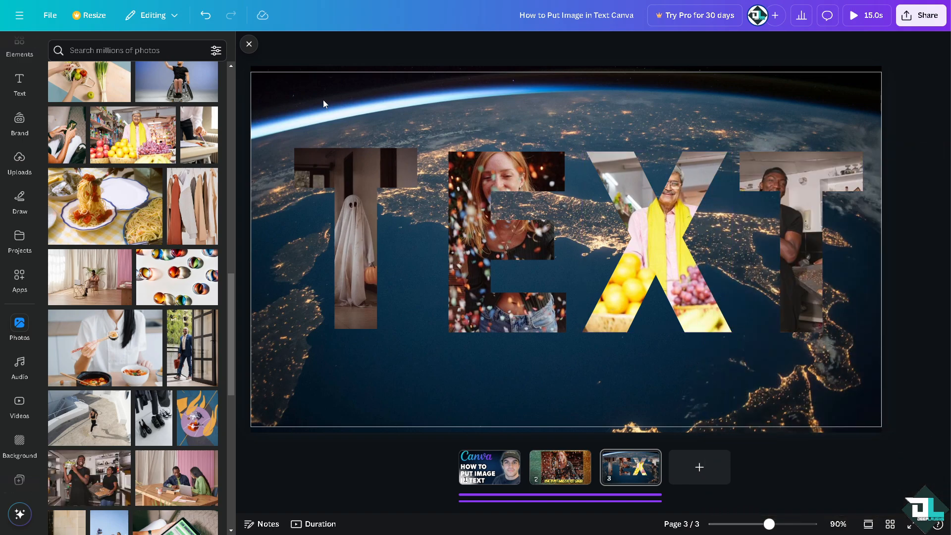
pyautogui.click(255, 44)
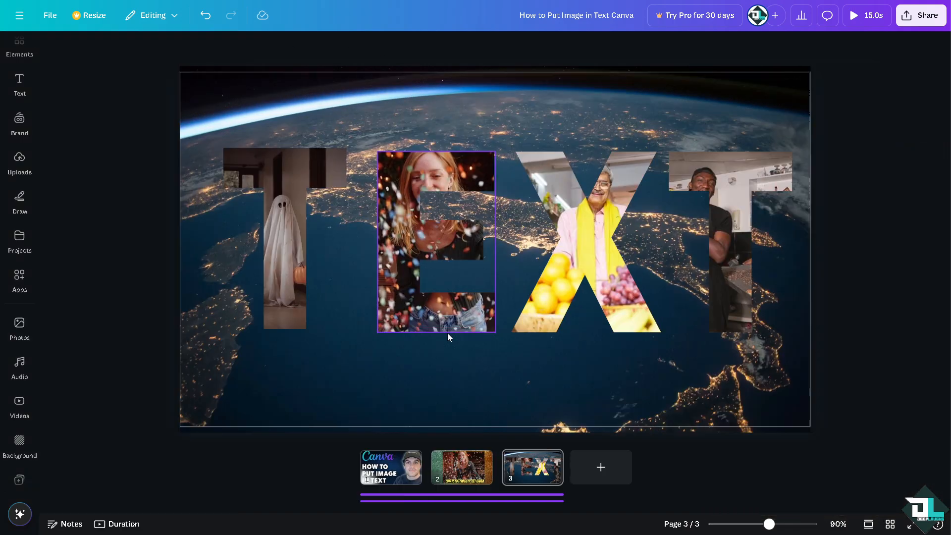
# Step: Play the full design preview from the first page to the end and close it
pyautogui.click(406, 474)
pyautogui.click(860, 19)
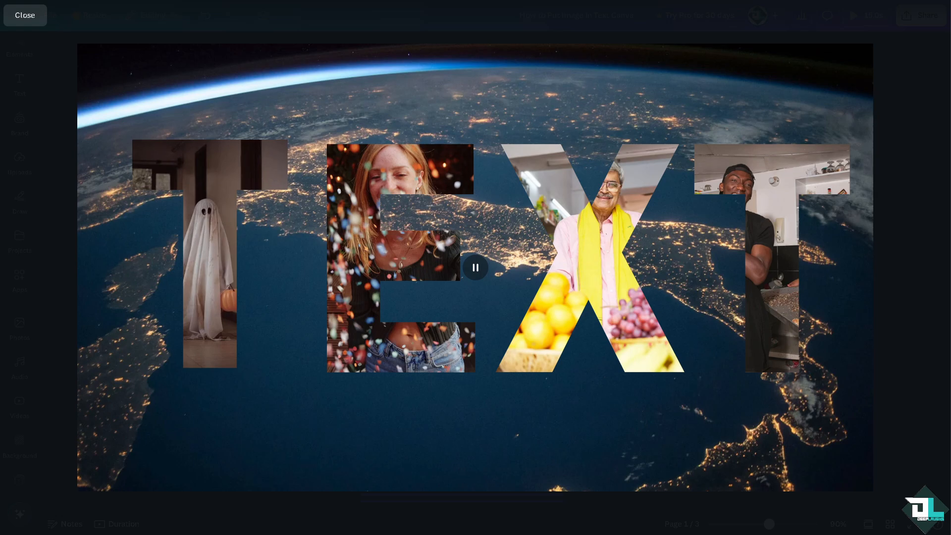
pyautogui.moveTo(302, 268)
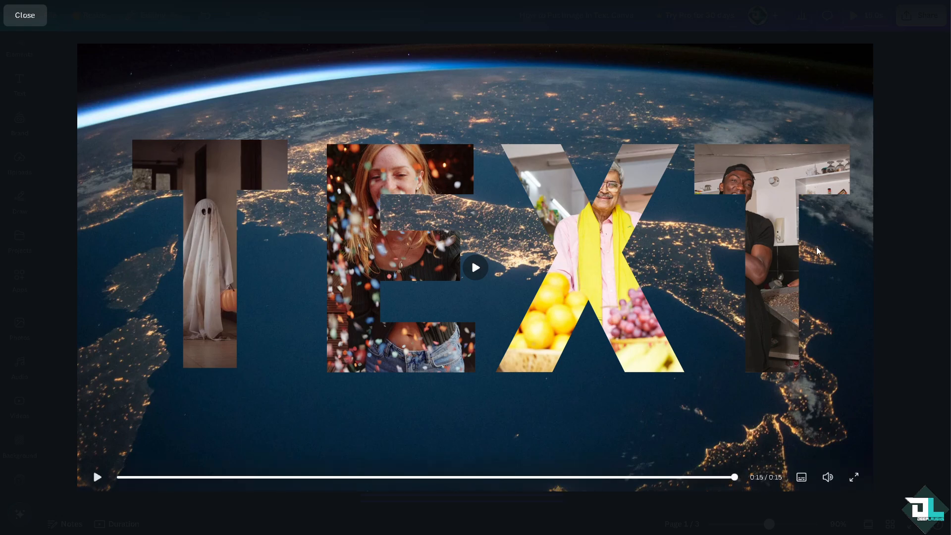
pyautogui.click(29, 18)
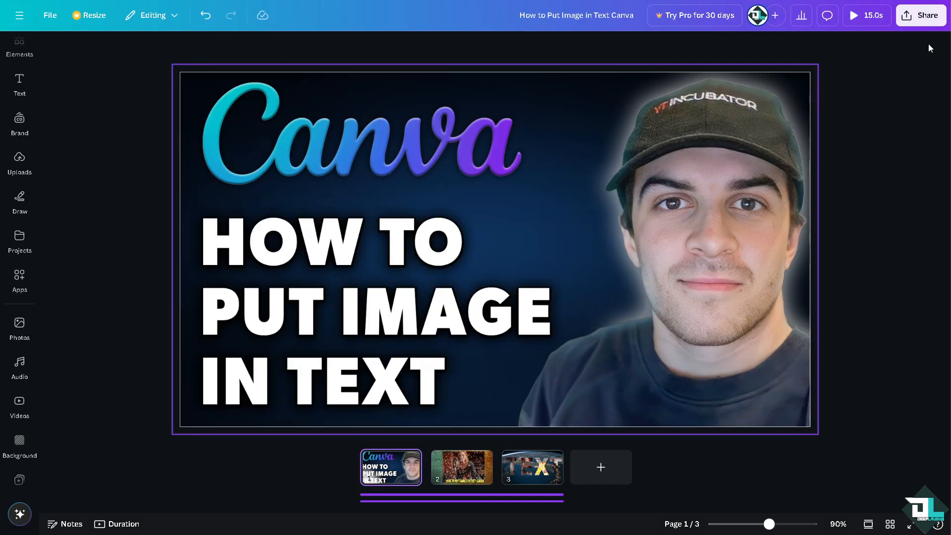
# Step: Examine the file types offered for downloading the design and return to the sharing options
pyautogui.click(921, 15)
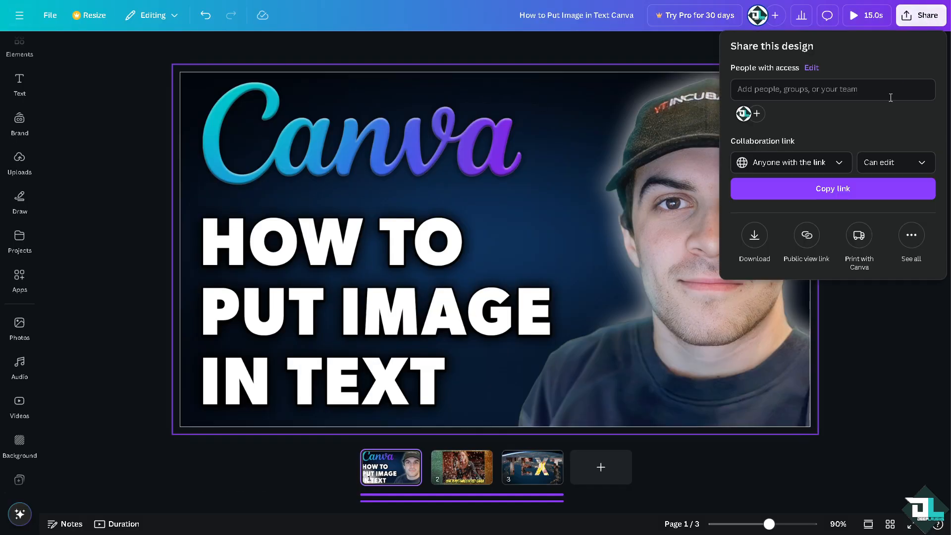
pyautogui.click(754, 235)
pyautogui.click(774, 99)
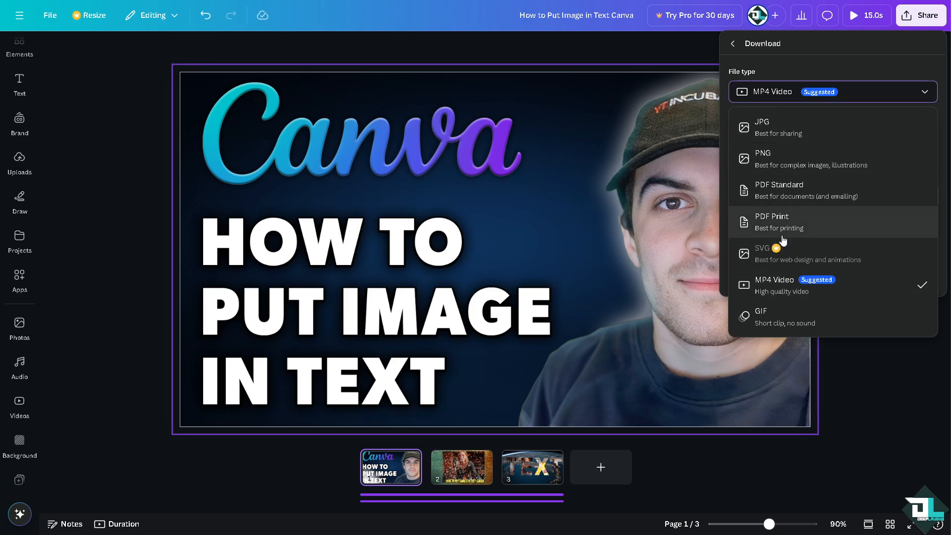
pyautogui.click(733, 43)
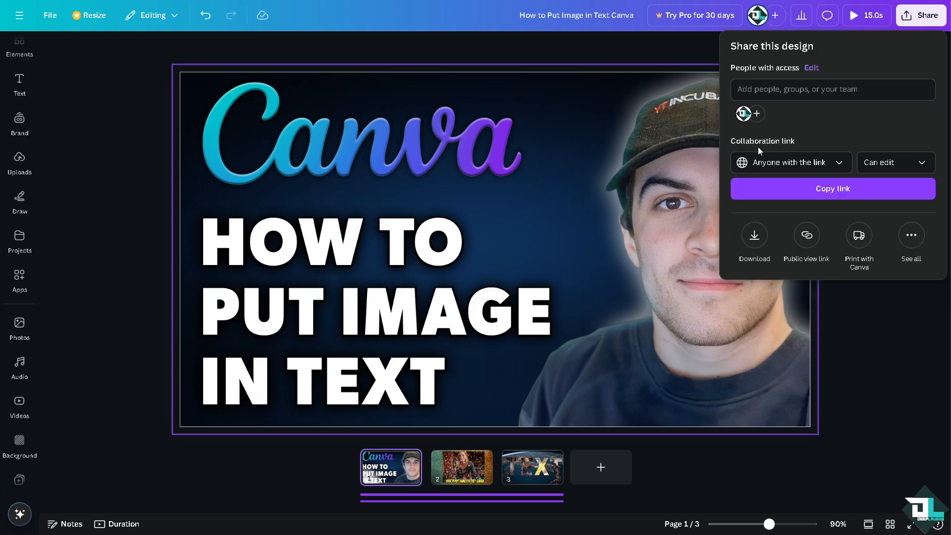
# Step: Copy the design's collaboration link and close the sharing options
pyautogui.click(819, 194)
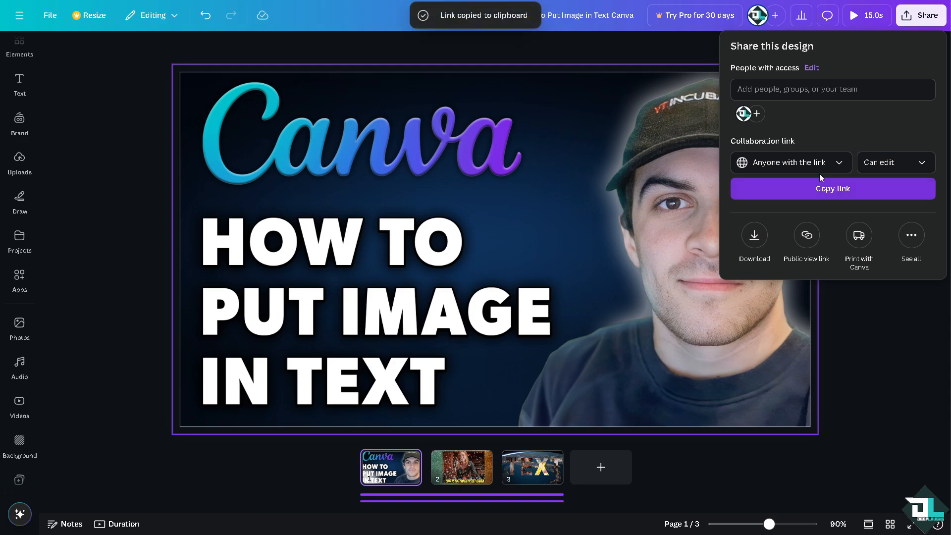
pyautogui.click(632, 221)
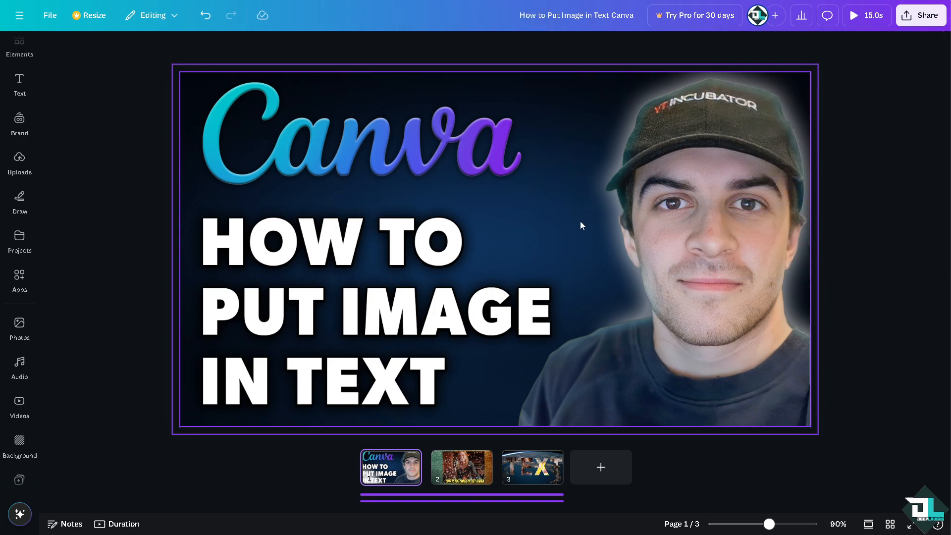